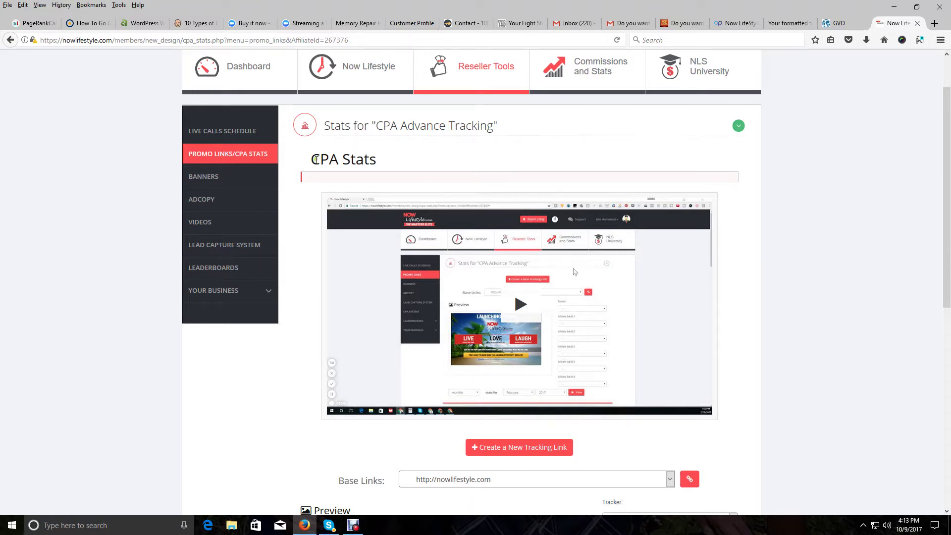
Examine the affiliate link at the end of the CPA Stats page, with the page enlarged to 120%.
scroll(521, 399, "down", 2)
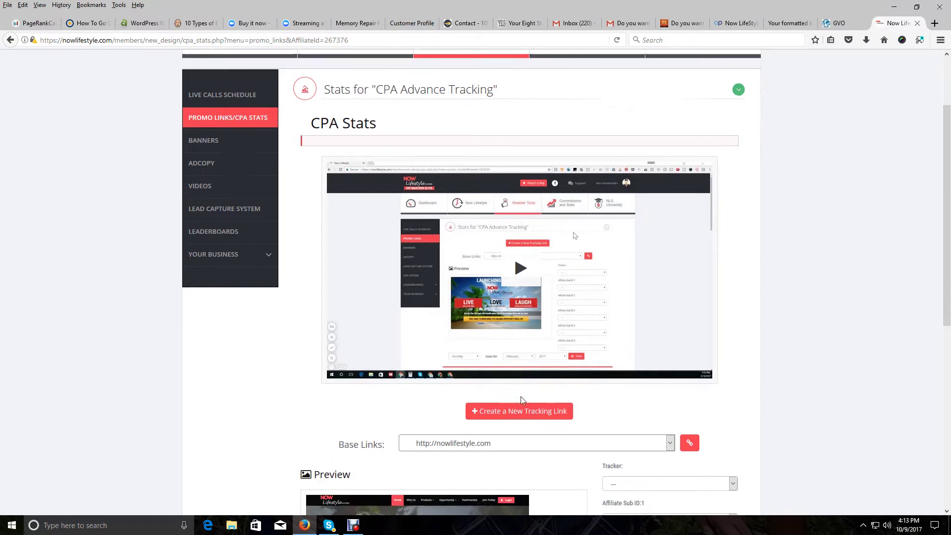
scroll(521, 396, "down", 3)
scroll(521, 396, "down", 5)
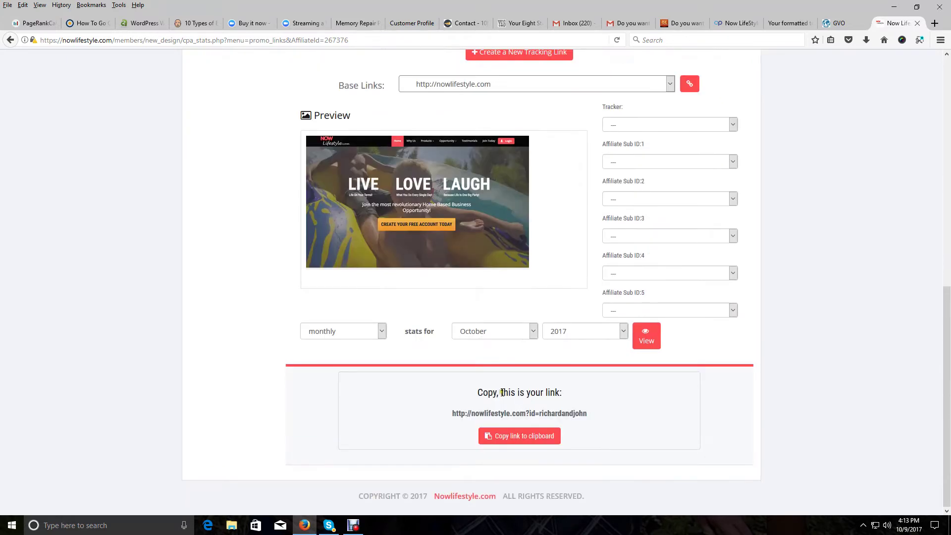
left_click_drag(588, 414, 445, 415)
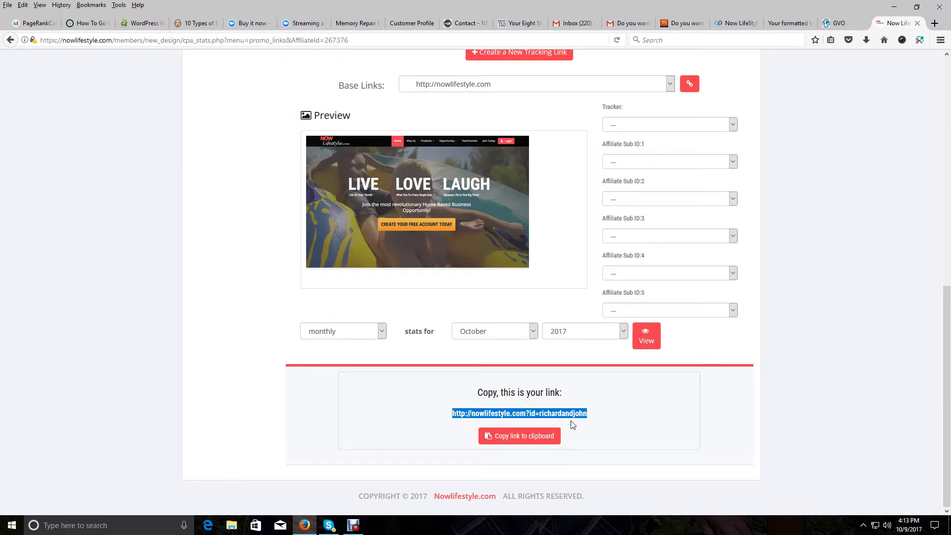
scroll(572, 424, "up", 2)
scroll(572, 424, "down", 3)
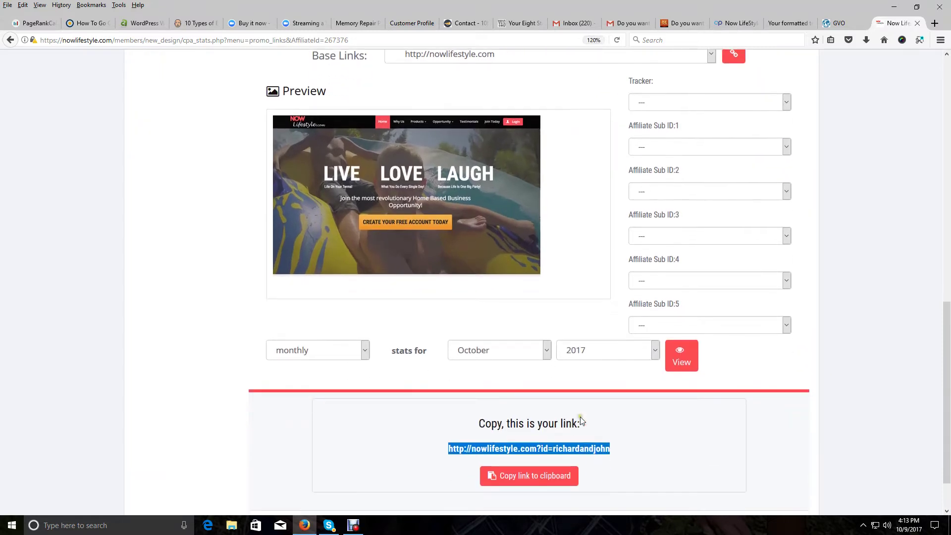
left_click(643, 372)
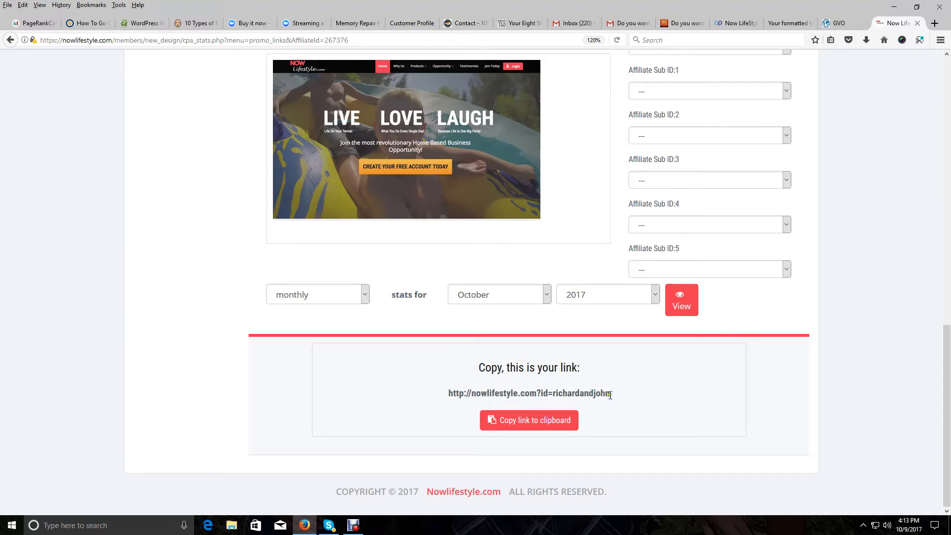
Copy the full nowlifestyle.com affiliate link shown under "Copy, this is your link".
left_click(449, 392)
left_click_drag(450, 392, 611, 397)
key("ctrl+c")
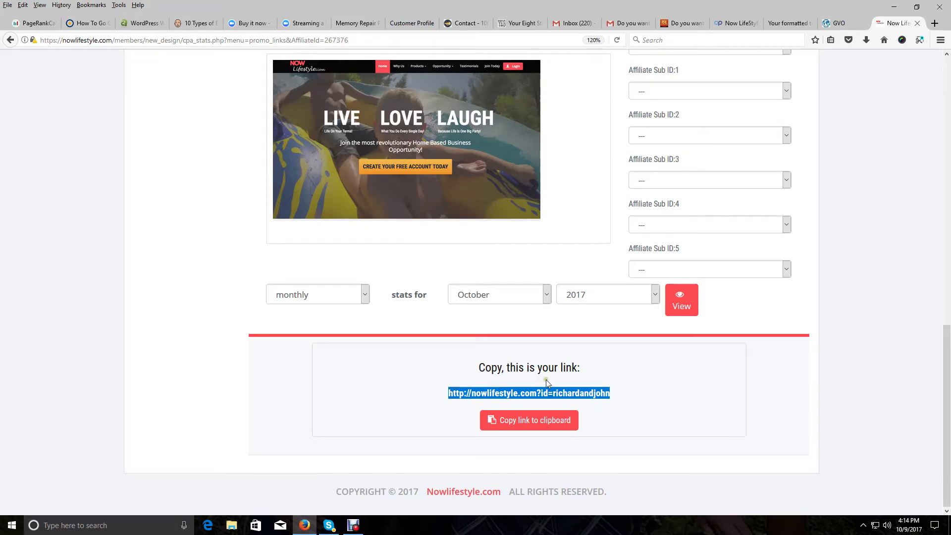
right_click(586, 388)
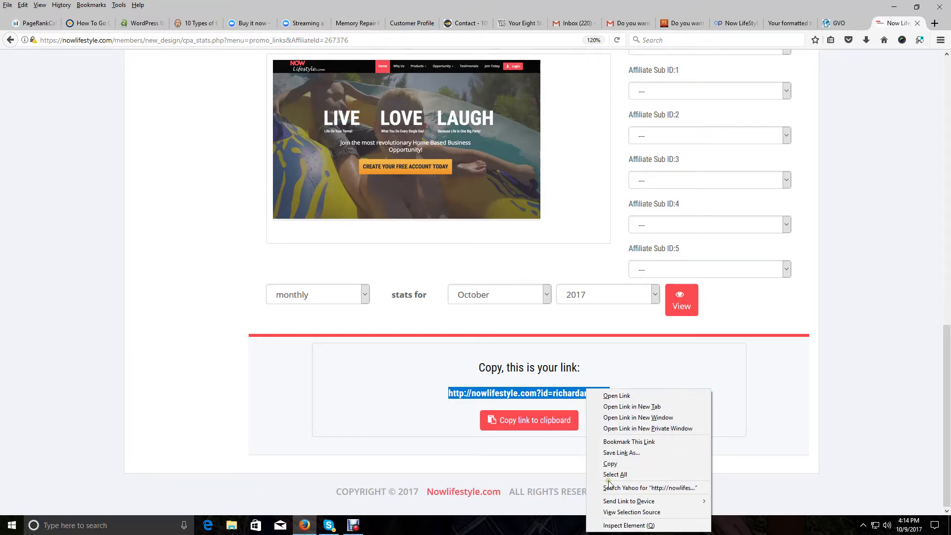
left_click(614, 464)
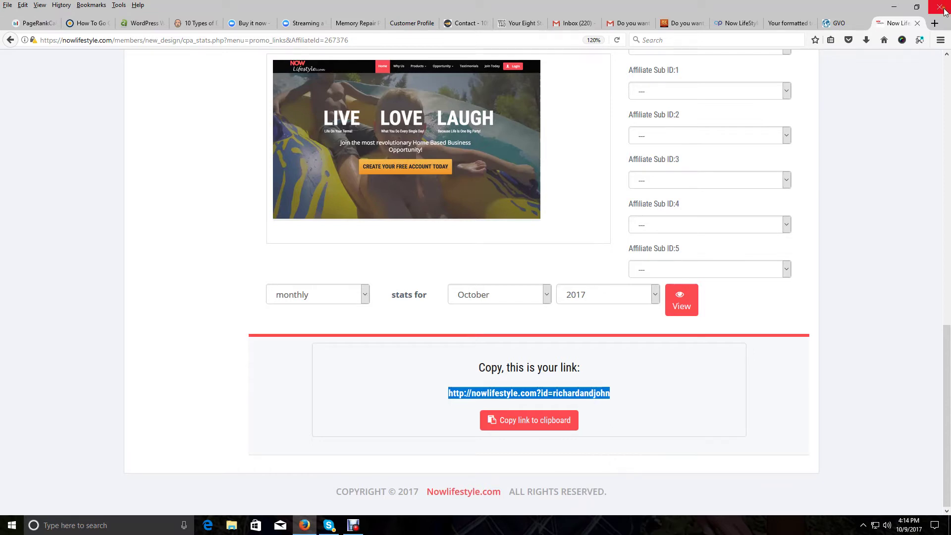
Open the copied affiliate link in a new browser tab.
left_click(935, 28)
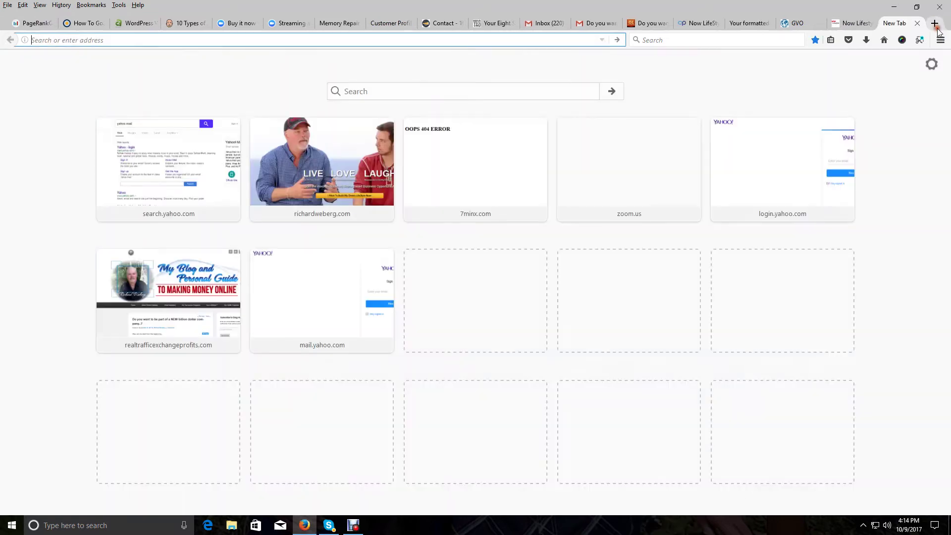
right_click(58, 43)
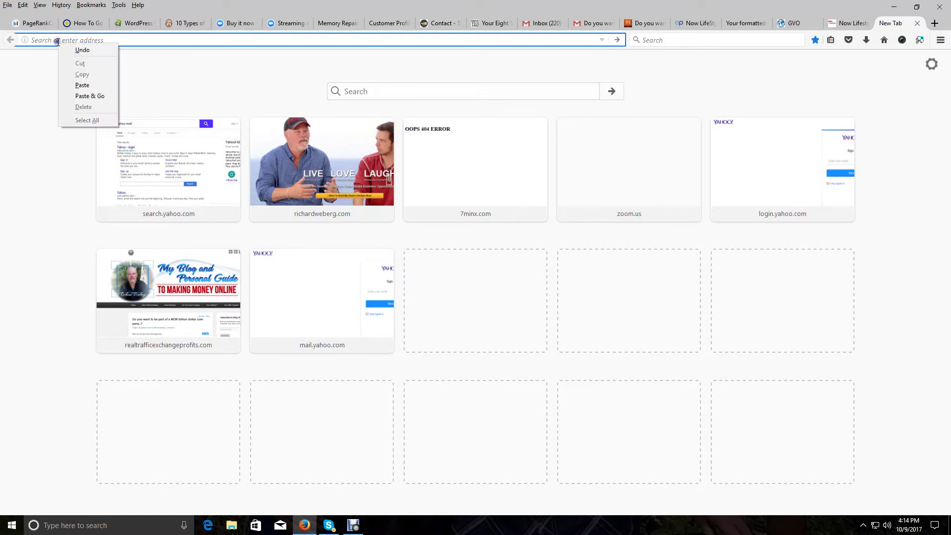
left_click(82, 85)
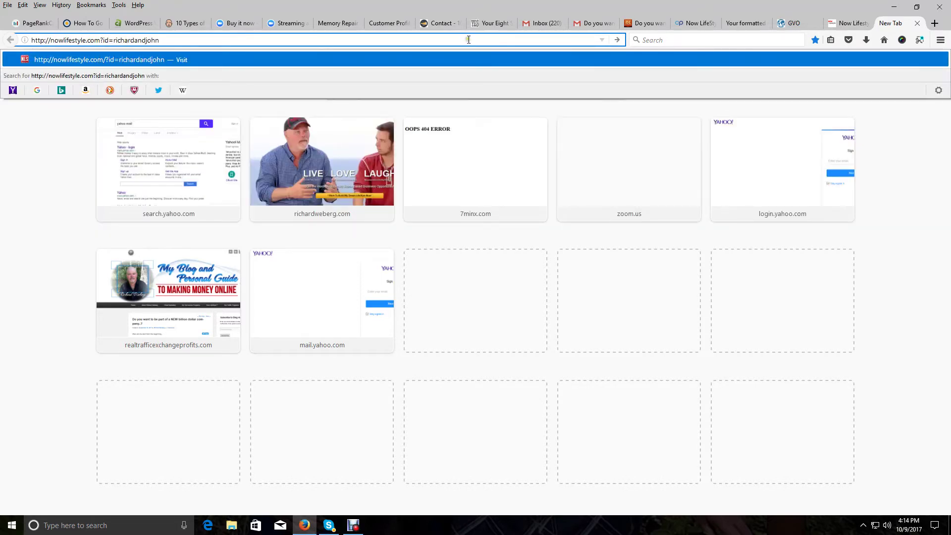
left_click(617, 40)
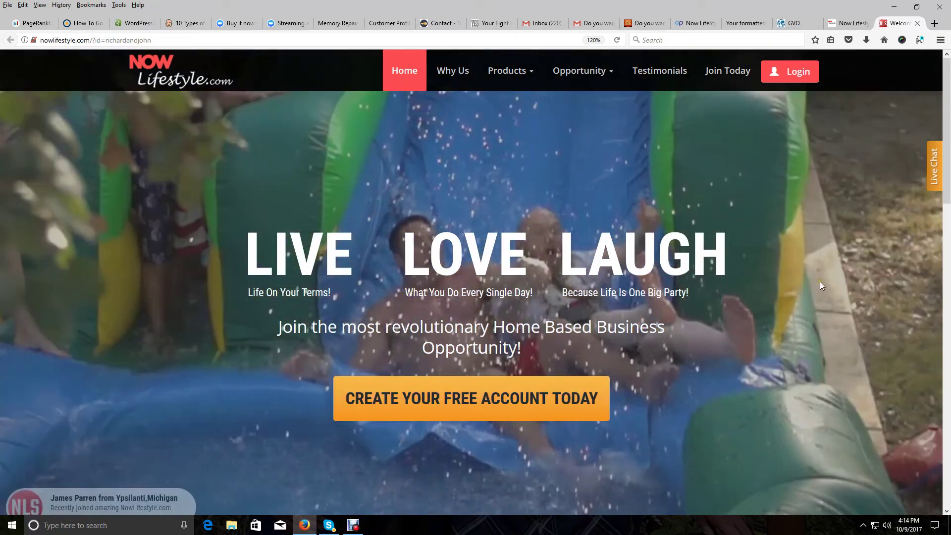
In the blog post about the billion dollar company, enlarge the page to 133% and copy the passage from "Now LifeStyle was born" through "mlm space.".
left_click(644, 23)
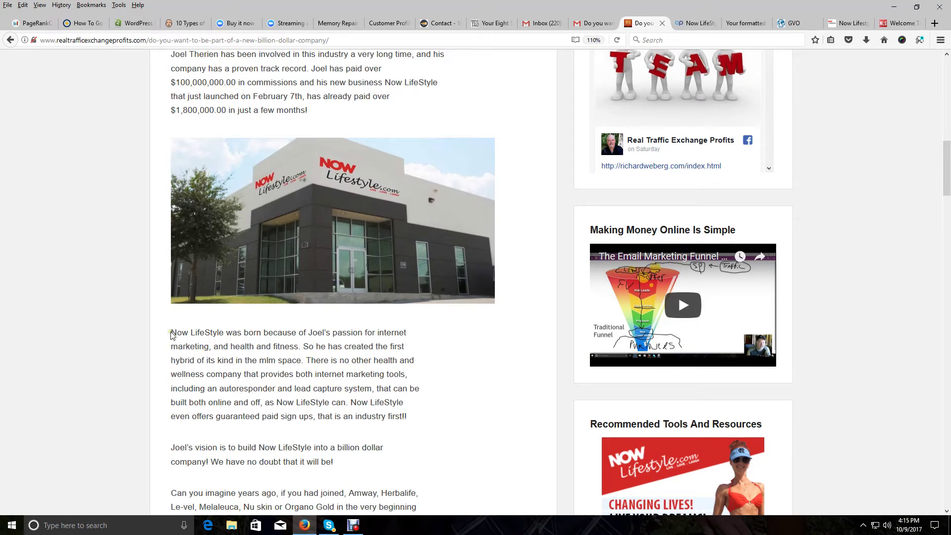
key("ctrl+plus")
key("ctrl+plus")
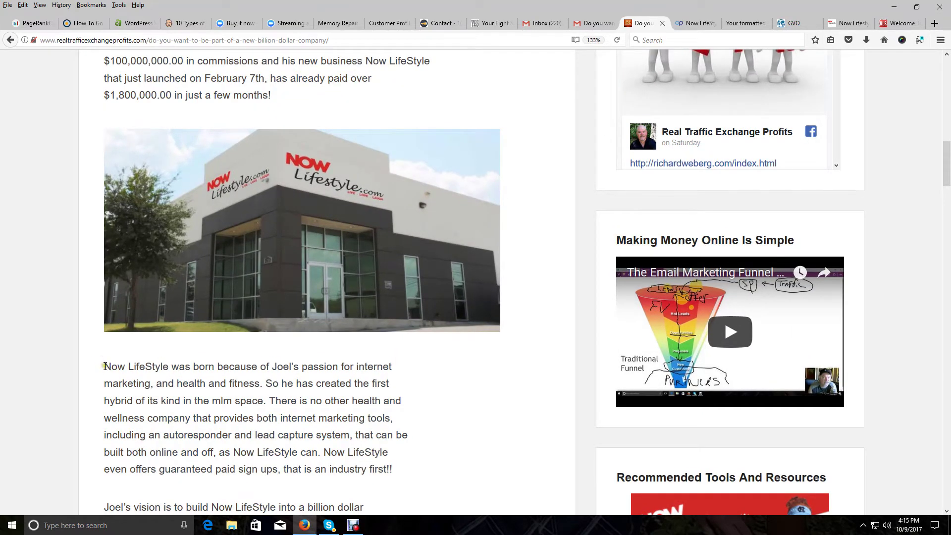
mouse_move(406, 380)
left_mouse_down()
mouse_move(263, 389)
mouse_move(129, 366)
mouse_move(105, 353)
mouse_move(100, 371)
left_mouse_up()
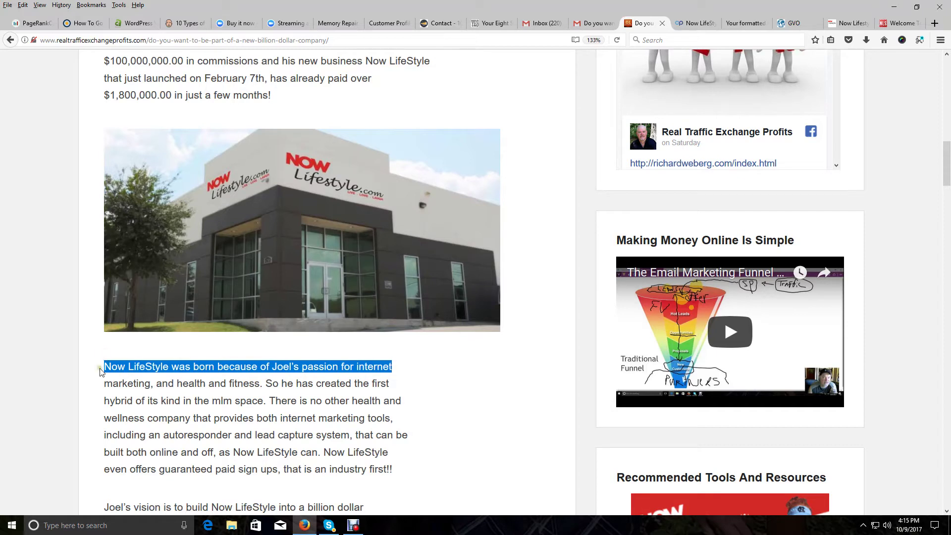
left_click(105, 371)
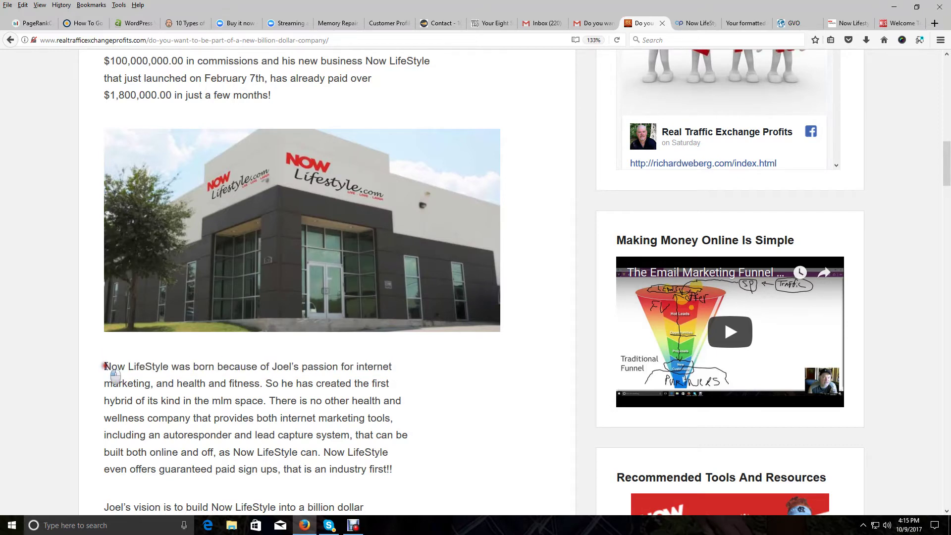
mouse_move(106, 365)
left_mouse_down()
mouse_move(286, 383)
mouse_move(346, 367)
mouse_move(406, 395)
mouse_move(425, 452)
mouse_move(408, 370)
mouse_move(342, 372)
mouse_move(400, 365)
mouse_move(389, 375)
mouse_move(399, 471)
mouse_move(408, 389)
mouse_move(421, 454)
mouse_move(424, 399)
mouse_move(421, 478)
mouse_move(393, 403)
mouse_move(403, 369)
mouse_move(403, 405)
mouse_move(267, 389)
mouse_move(267, 403)
left_mouse_up()
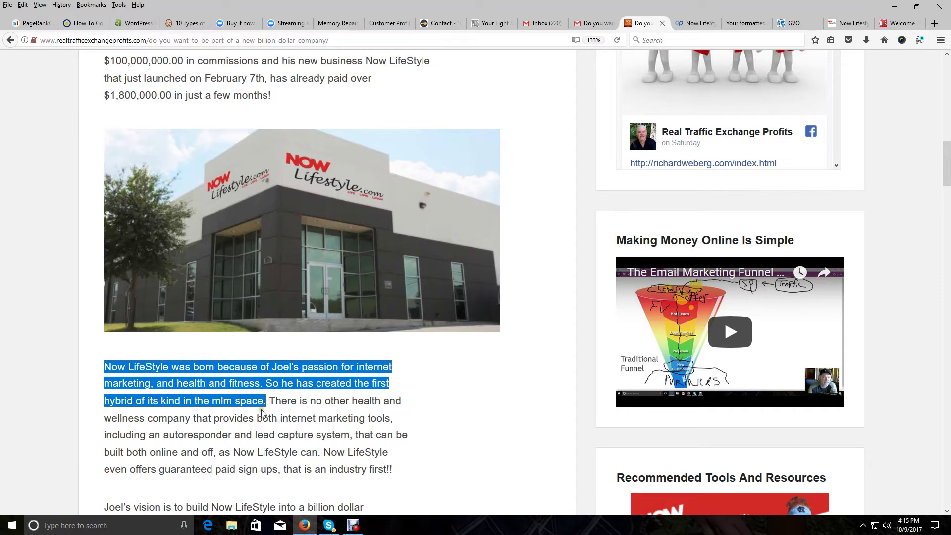
right_click(272, 369)
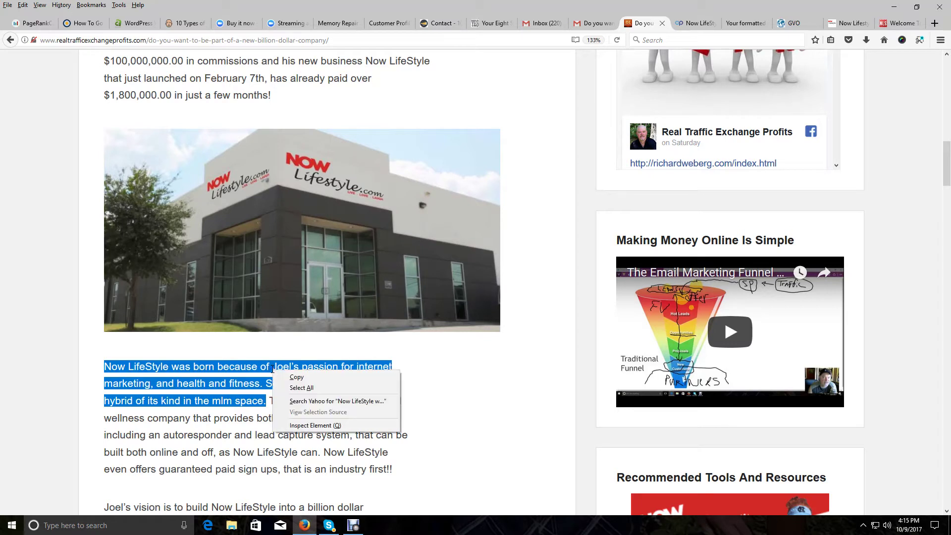
left_click(297, 377)
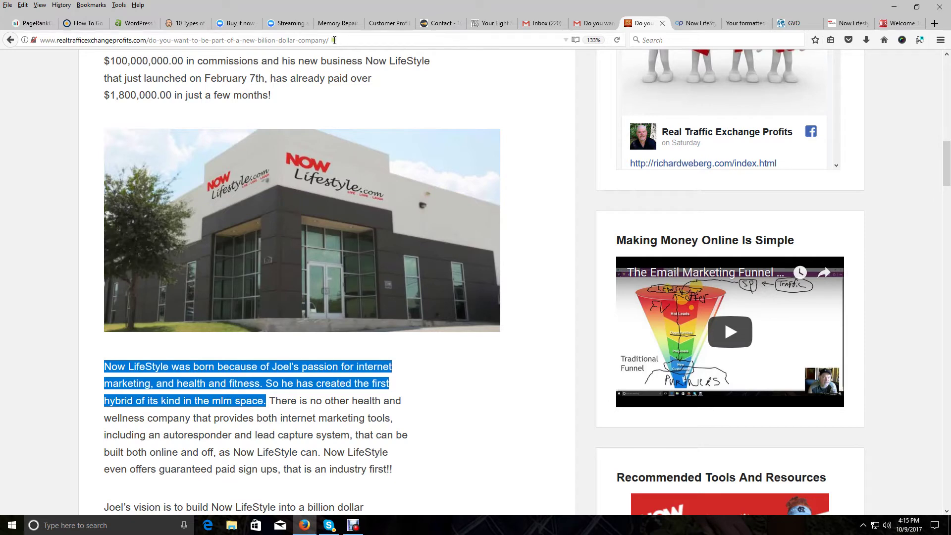
Paste the copied passage into the body of a new Gmail message and minimize the draft.
left_click(544, 23)
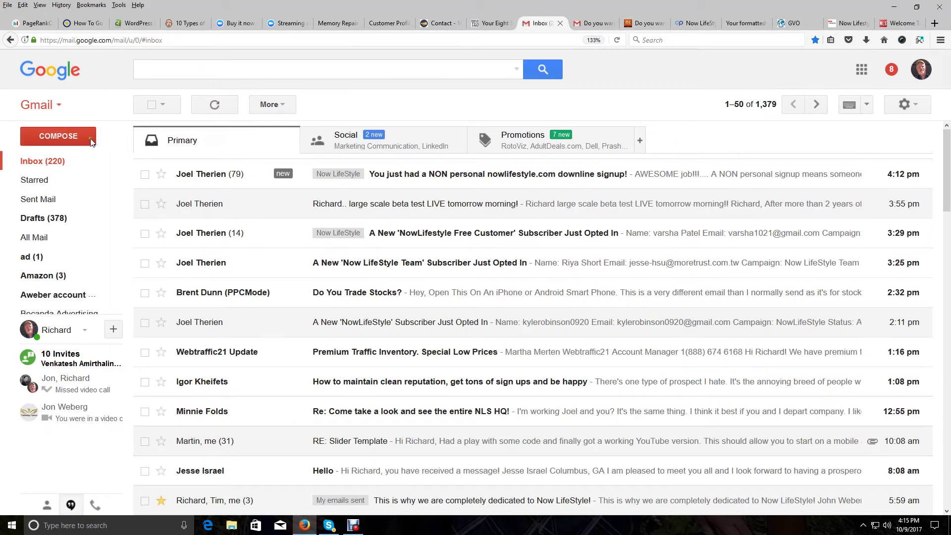
left_click(58, 136)
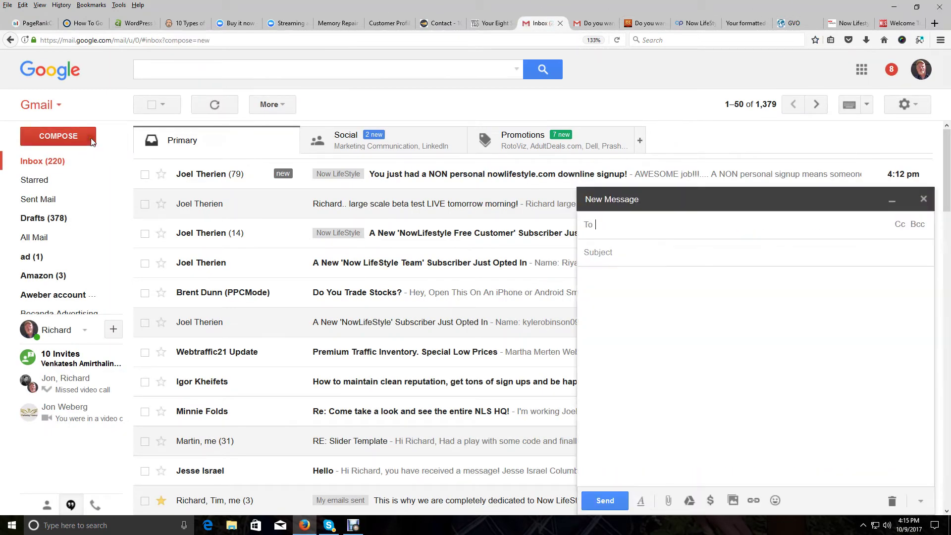
left_click(654, 283)
left_click(623, 292)
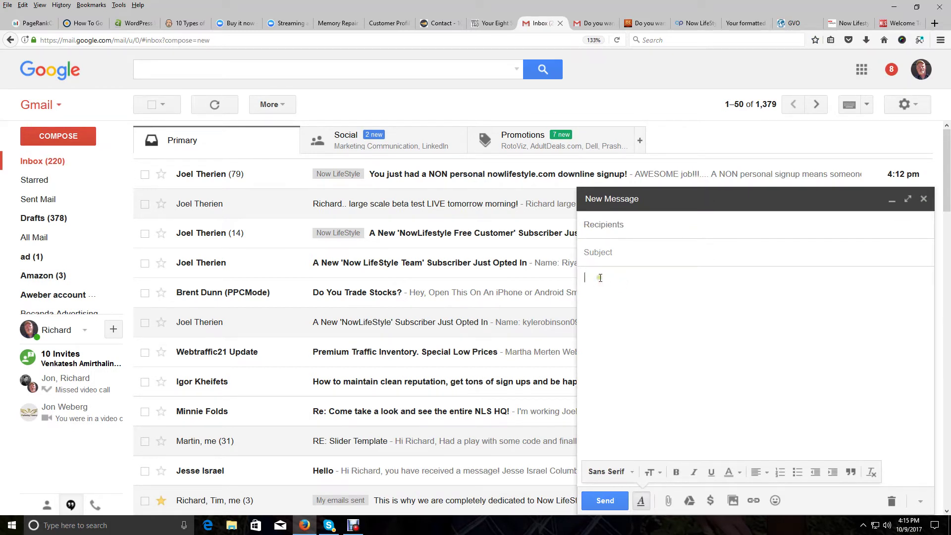
right_click(599, 278)
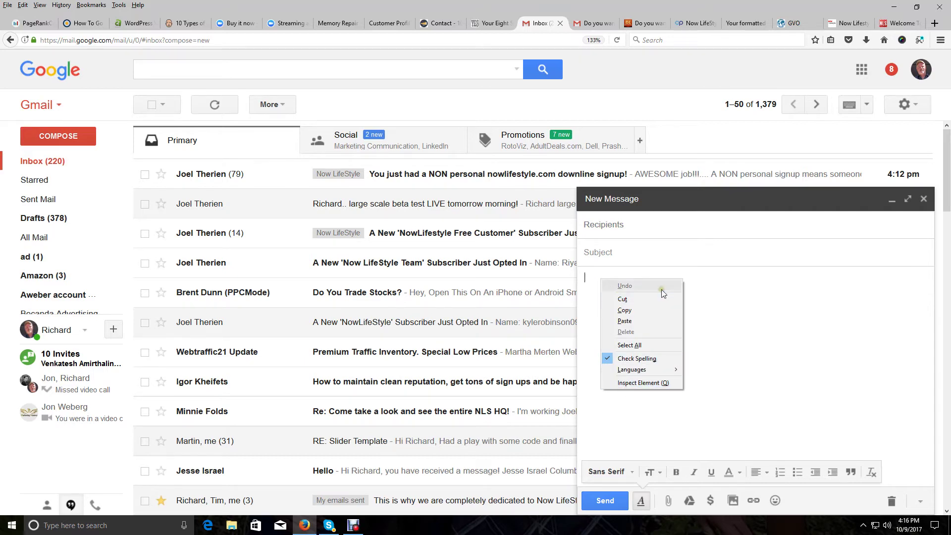
left_click(646, 321)
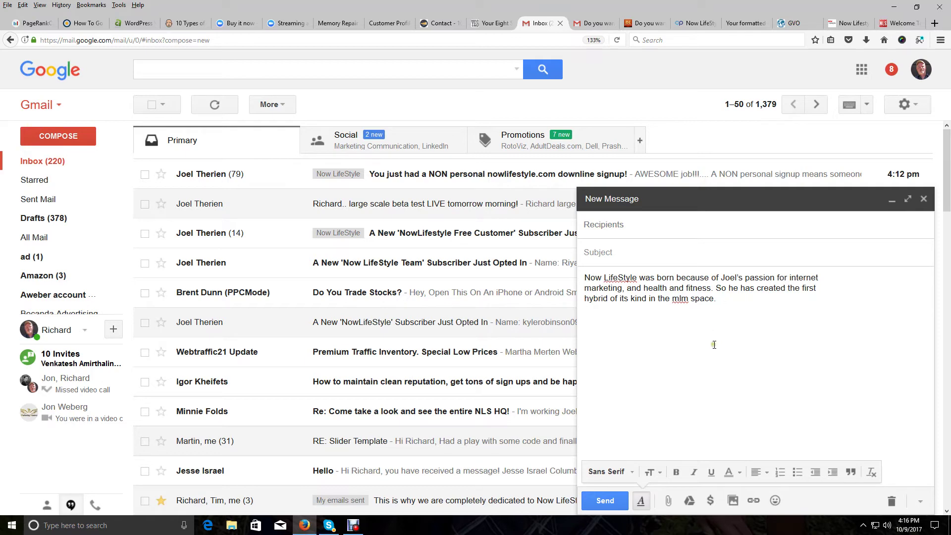
left_click(891, 200)
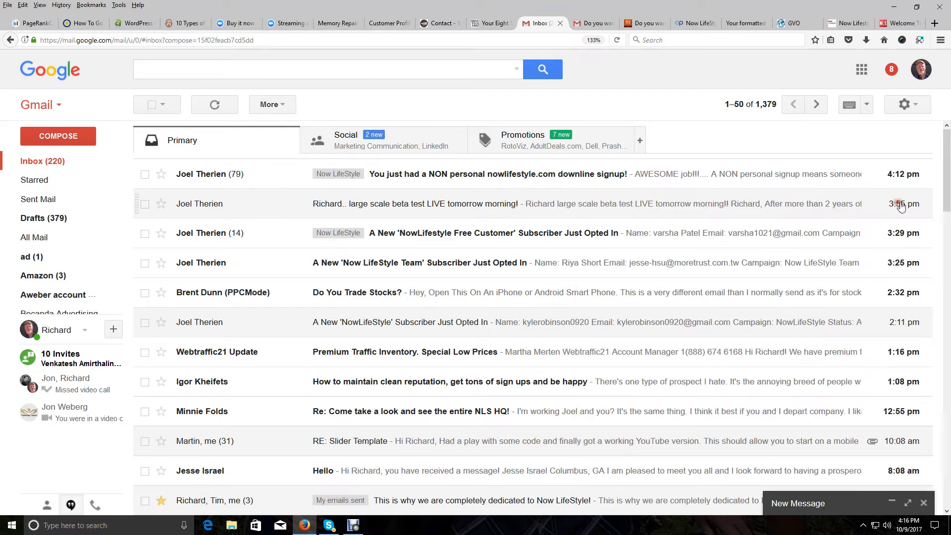
Back in the blog post, highlight the paragraph's opening line and its line "wellness company that provides both internet marketing tools,".
left_click(651, 24)
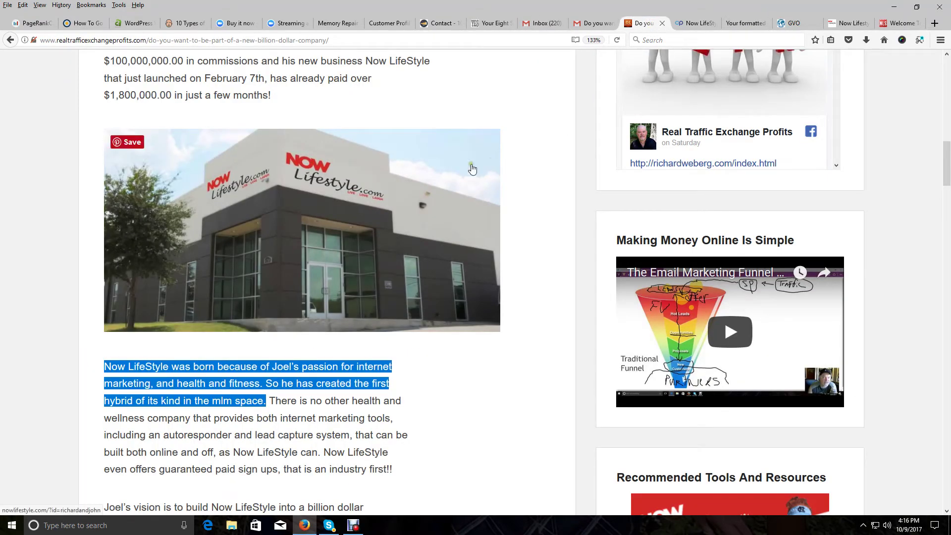
left_click(332, 407)
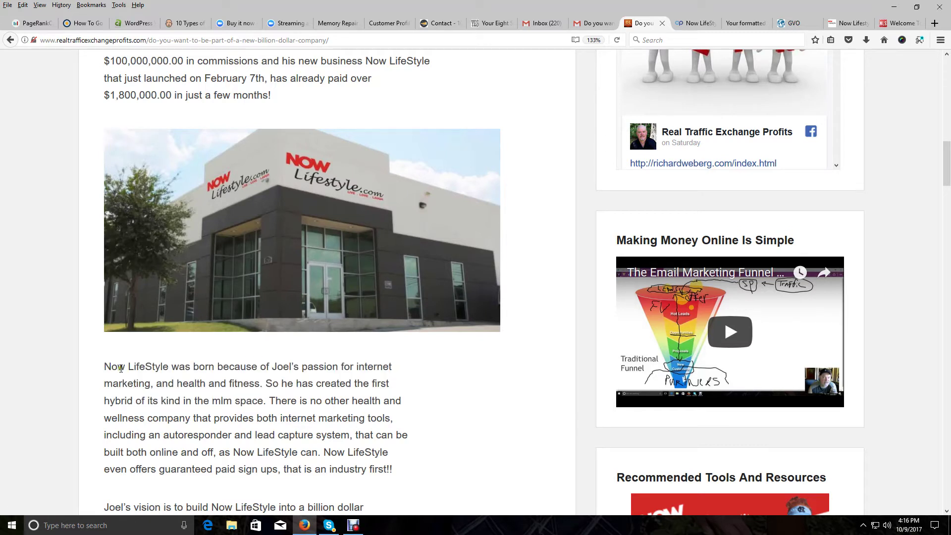
left_click_drag(105, 365, 415, 373)
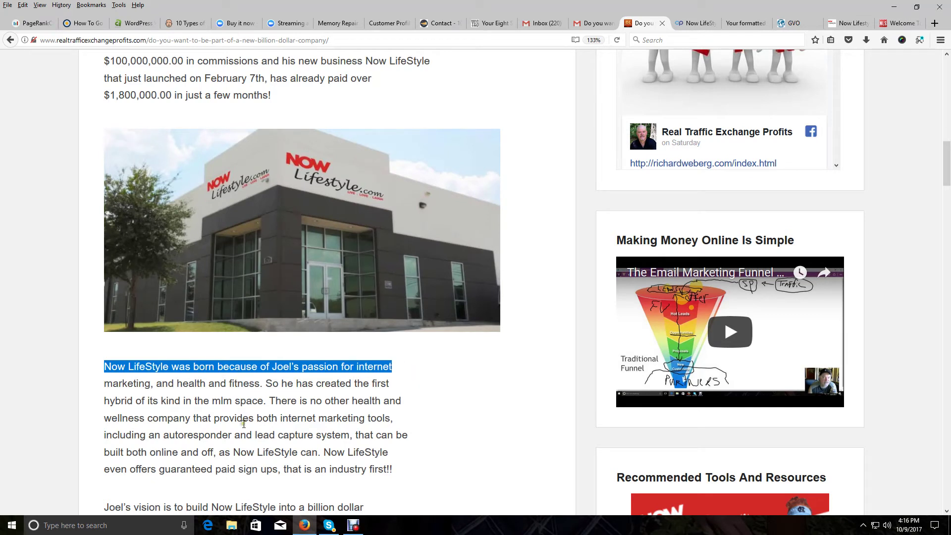
left_click_drag(105, 420, 409, 423)
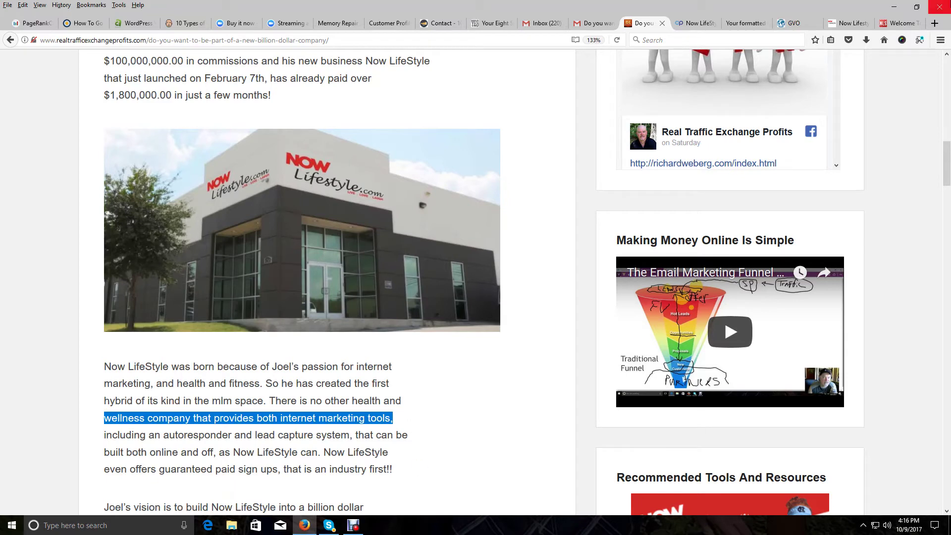
Reopen the minimized Gmail draft and add blank lines below the pasted passage.
left_click(934, 22)
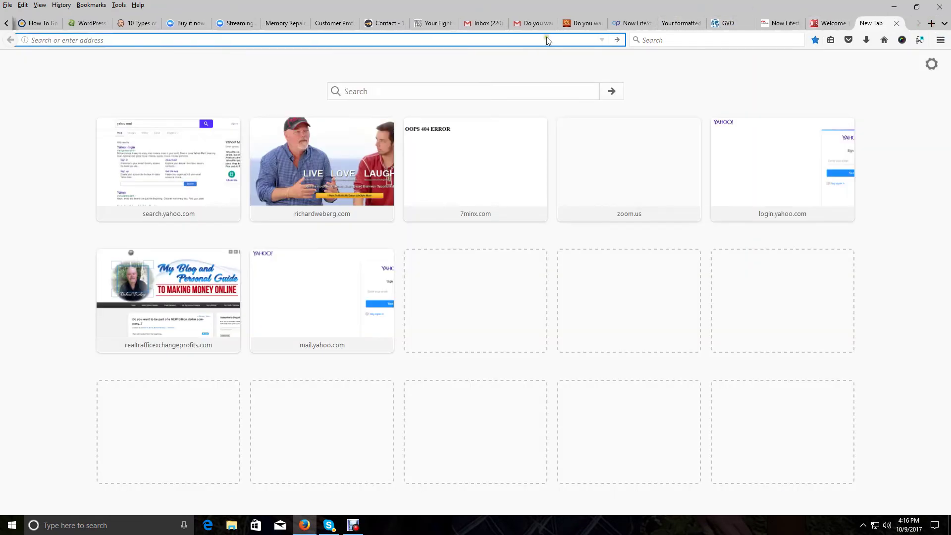
left_click(489, 27)
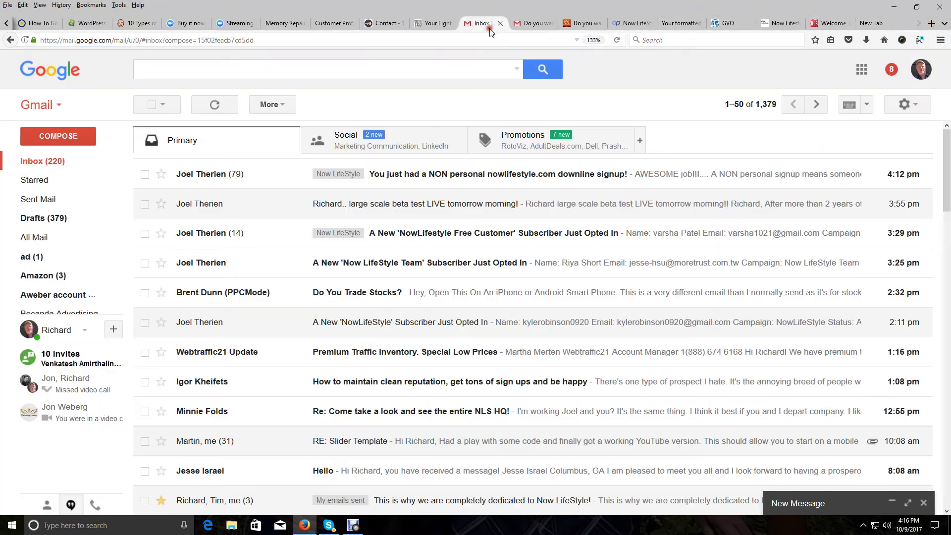
left_click(891, 499)
left_click(645, 337)
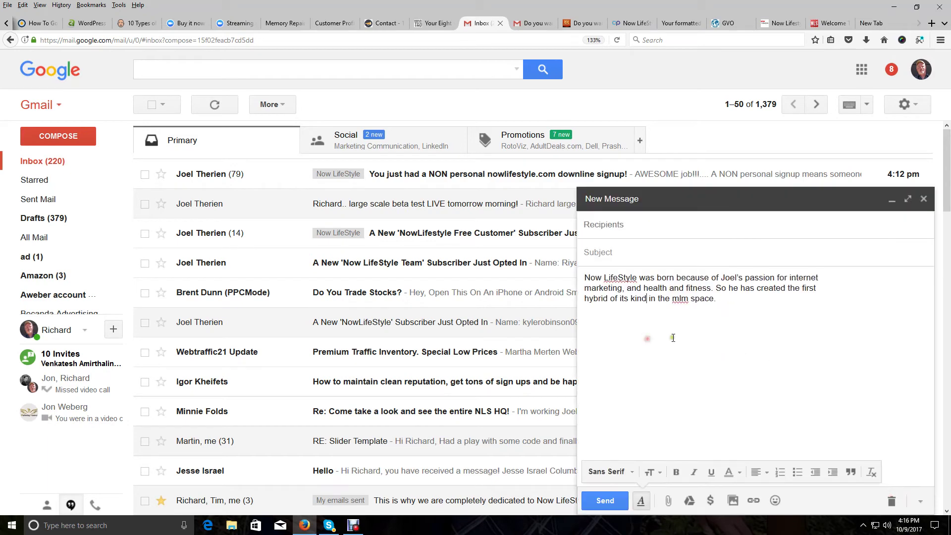
left_click(721, 302)
left_click(625, 321)
key("Return")
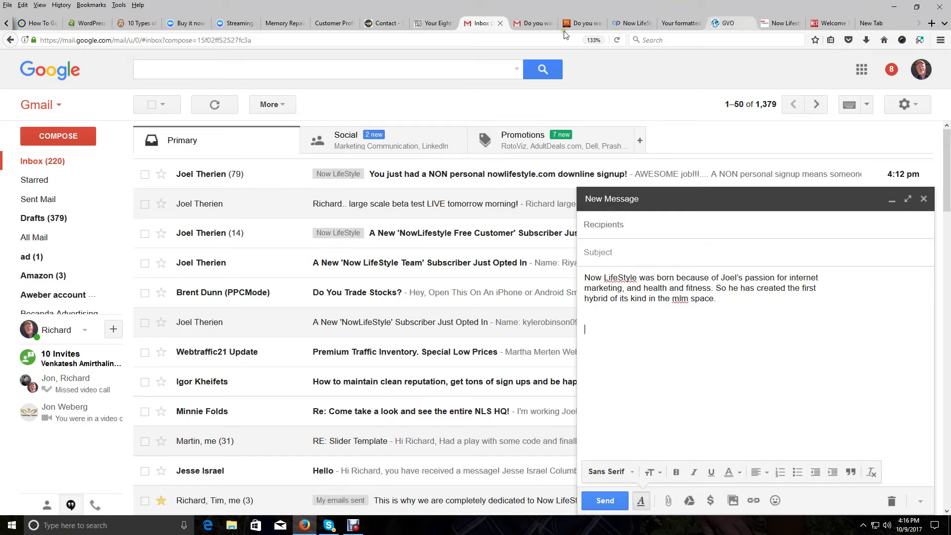
left_click(577, 24)
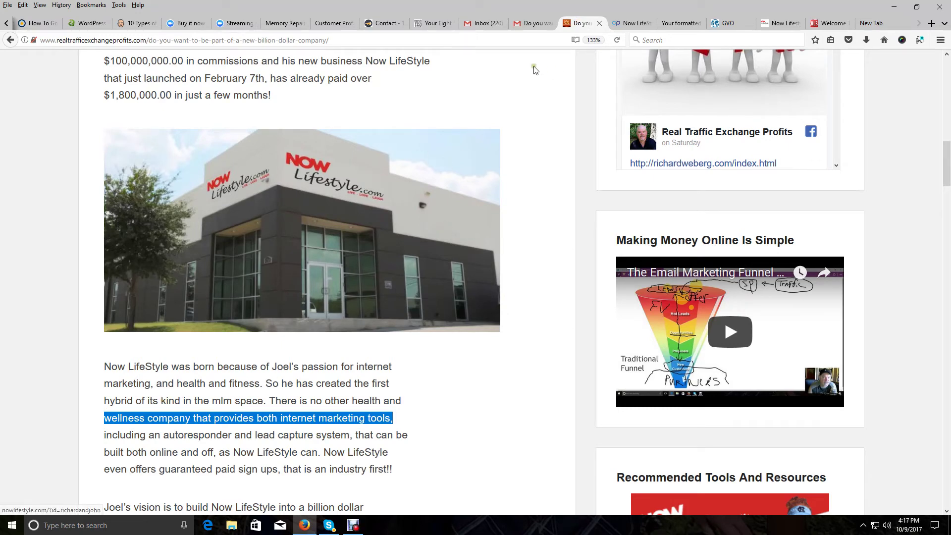
left_click(484, 23)
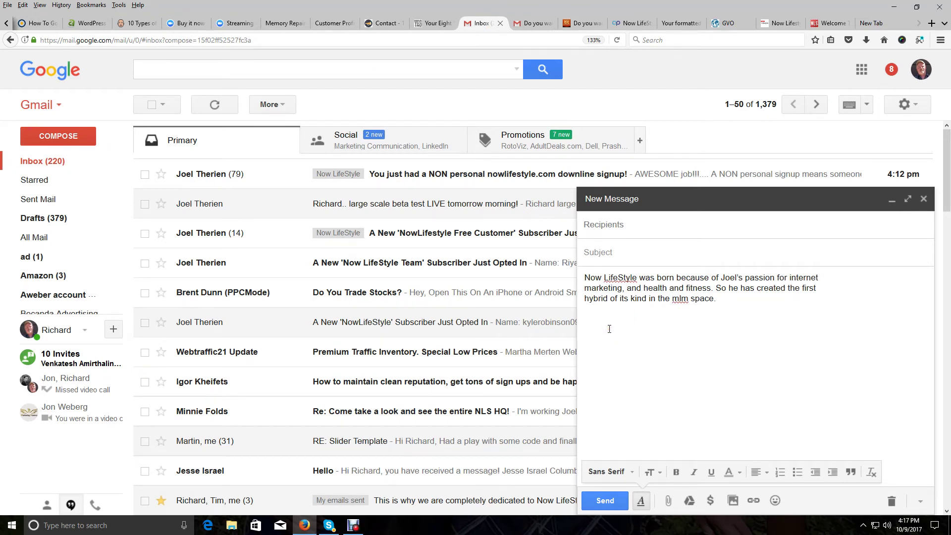
Paste the copied line "wellness company that provides both internet marketing tools," below the first passage and minimize the draft.
key("ctrl+v")
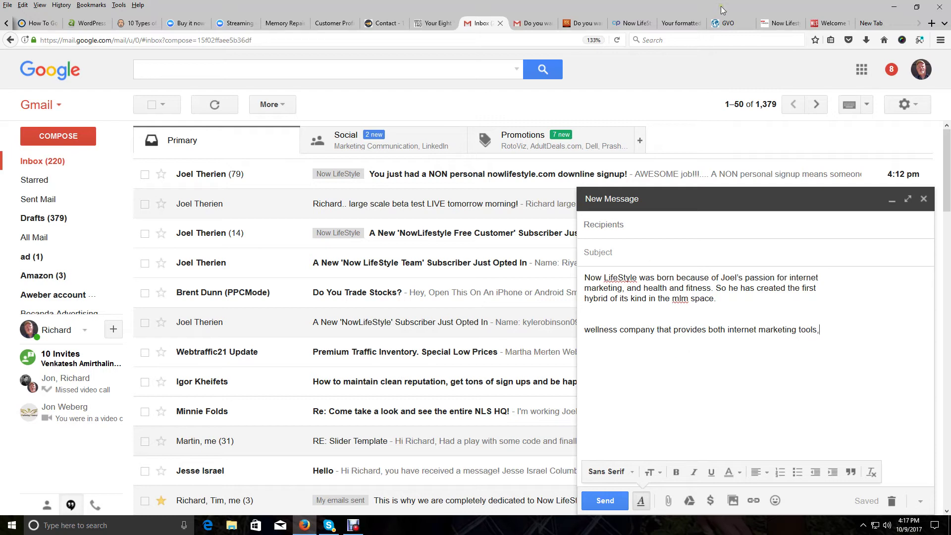
left_click(898, 201)
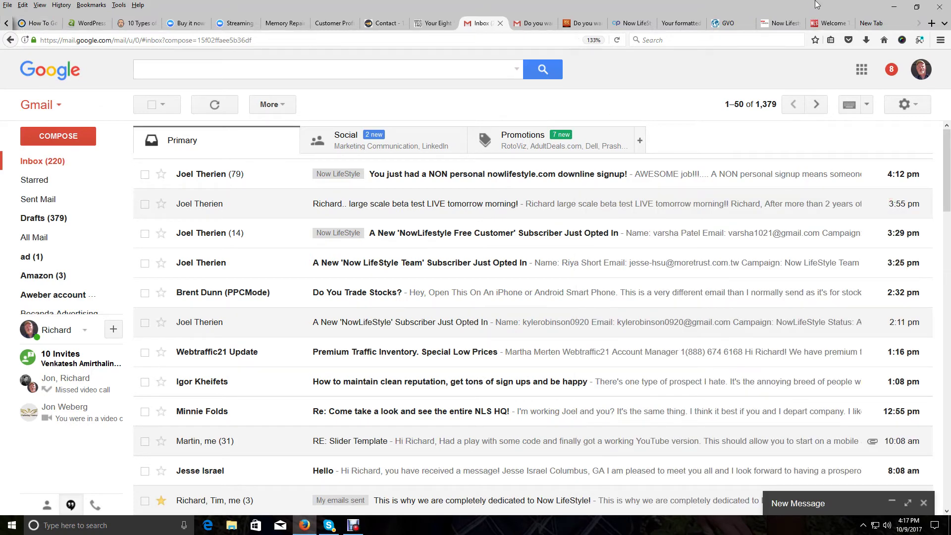
In the blog post about the billion dollar company, copy the whole paragraph from "Now LifeStyle was born" through "industry first!!".
left_click(579, 23)
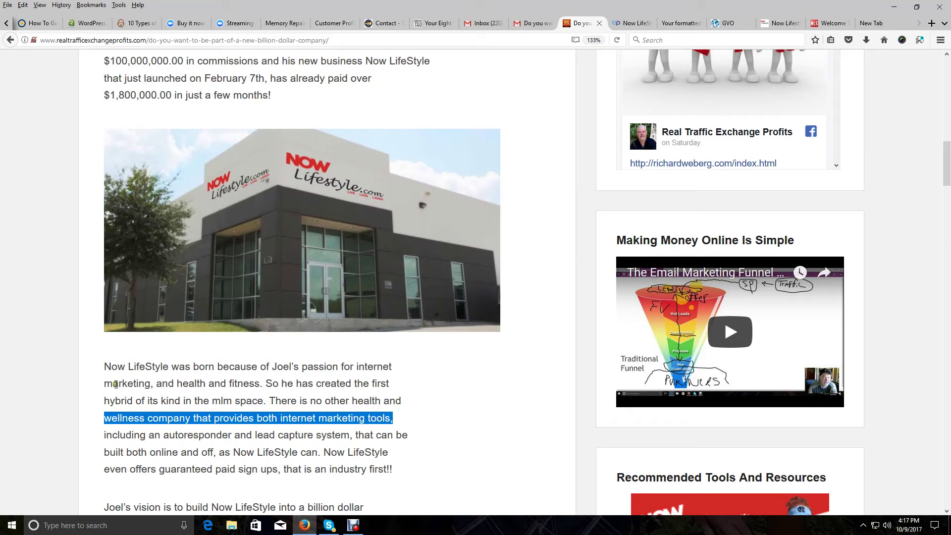
left_click_drag(102, 367, 401, 465)
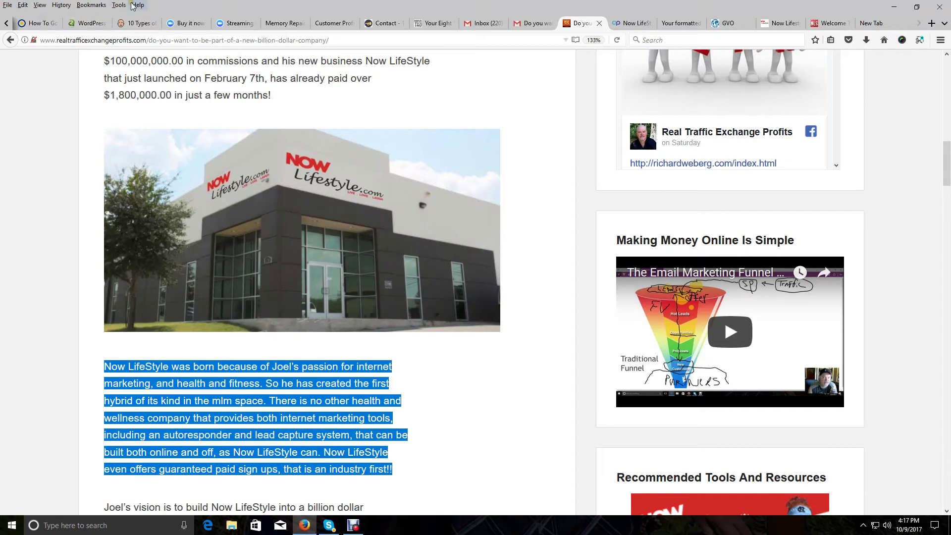
left_click(23, 6)
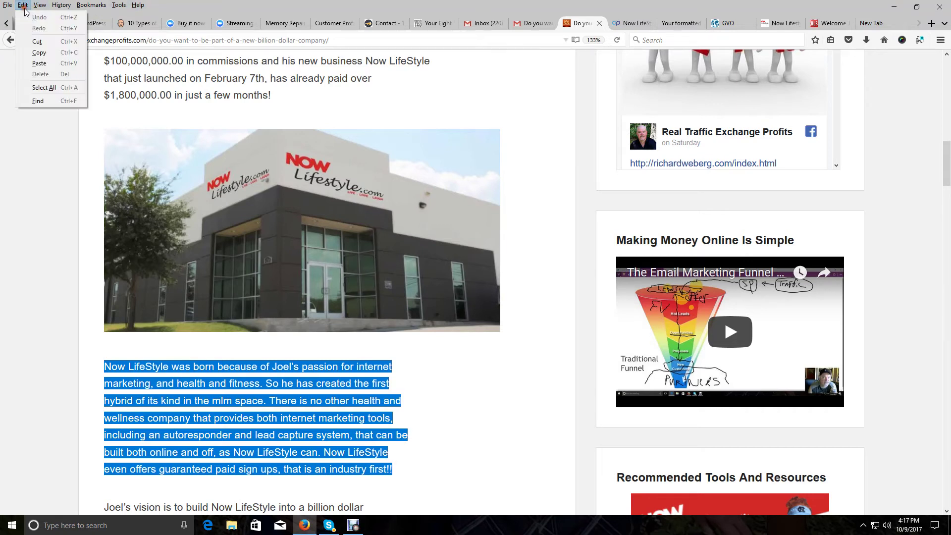
left_click(39, 53)
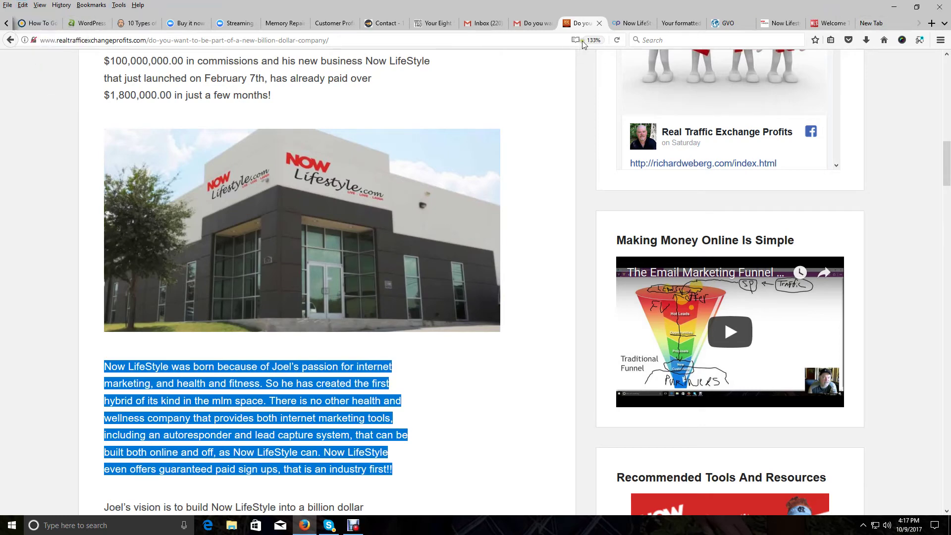
Reopen the Gmail draft and paste the paragraph after the "wellness company" line and again directly below the first passage.
left_click(470, 25)
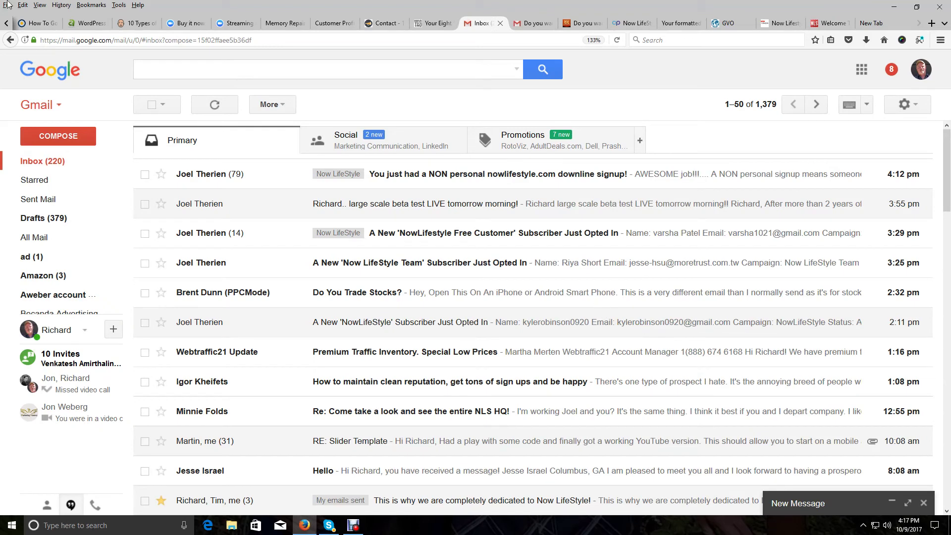
left_click(891, 504)
left_click(630, 369)
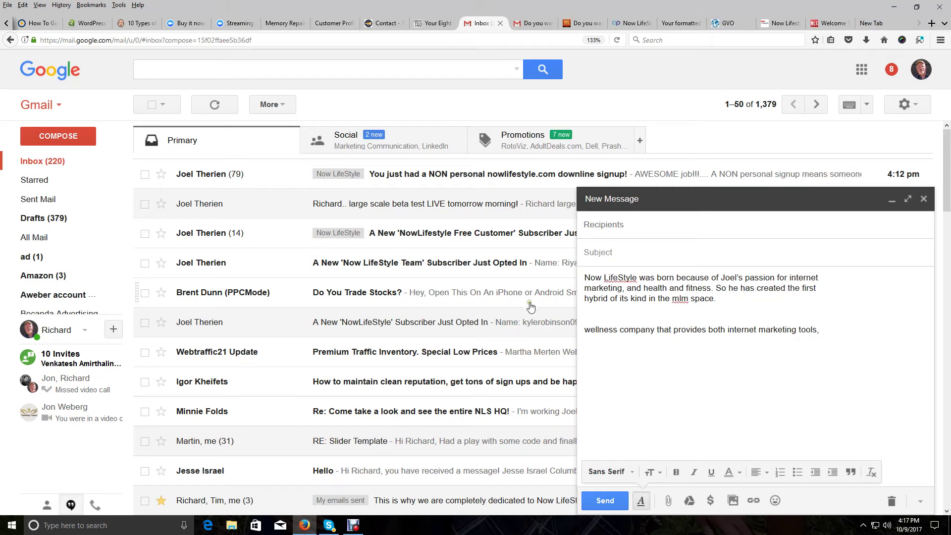
left_click(591, 352)
right_click(600, 342)
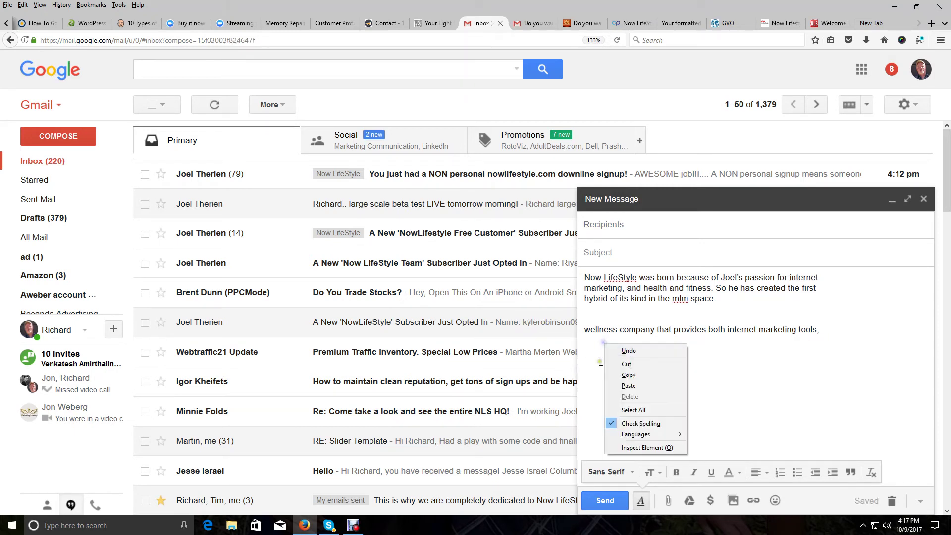
left_click(626, 382)
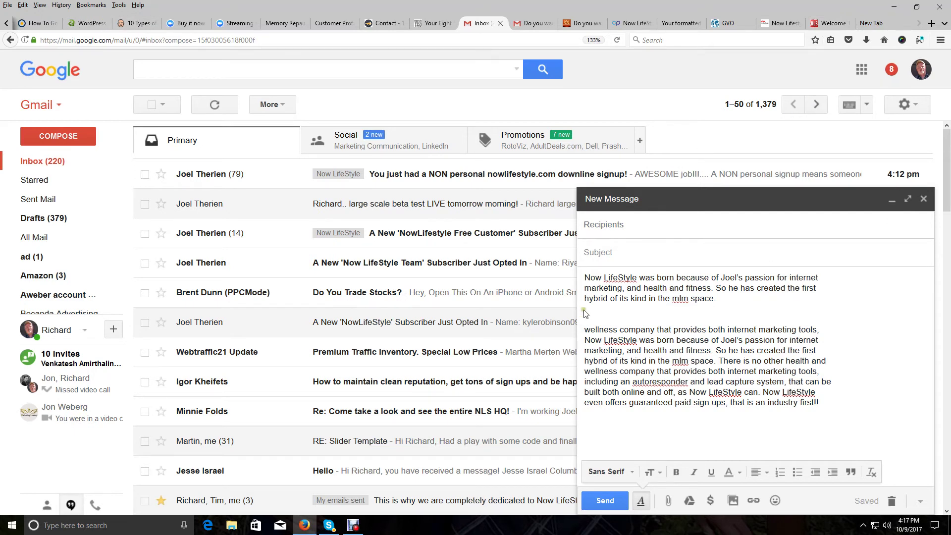
right_click(597, 309)
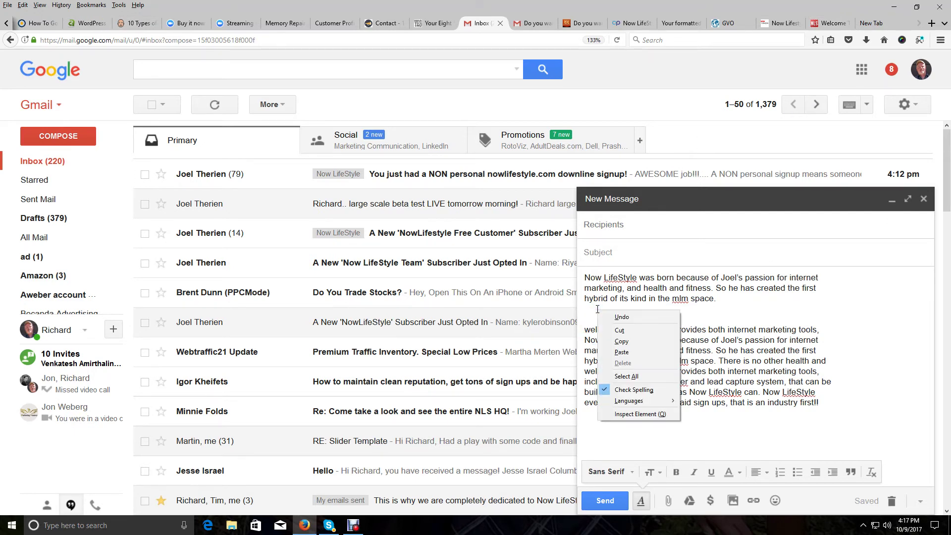
left_click(622, 352)
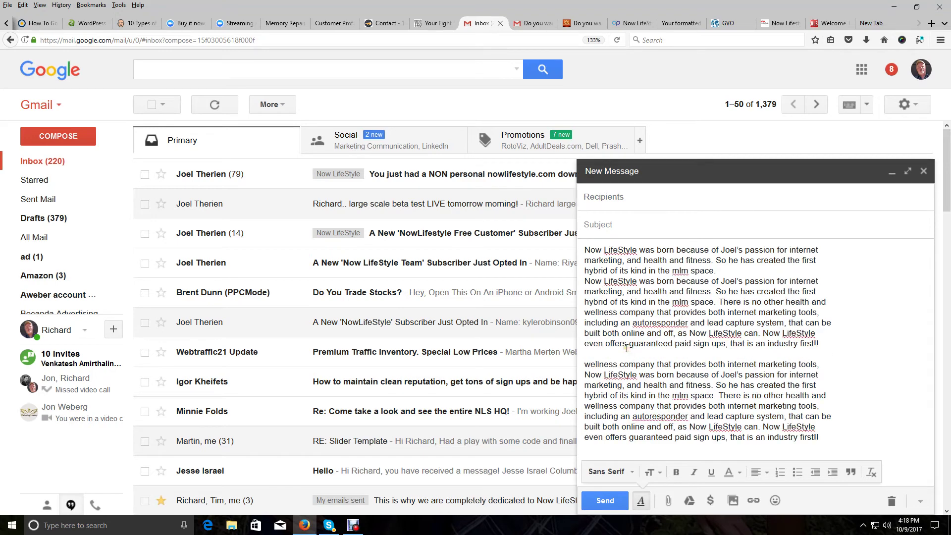
Add a blank line at the end of the draft, paste the paragraph there once more, and minimize the draft.
left_click(23, 5)
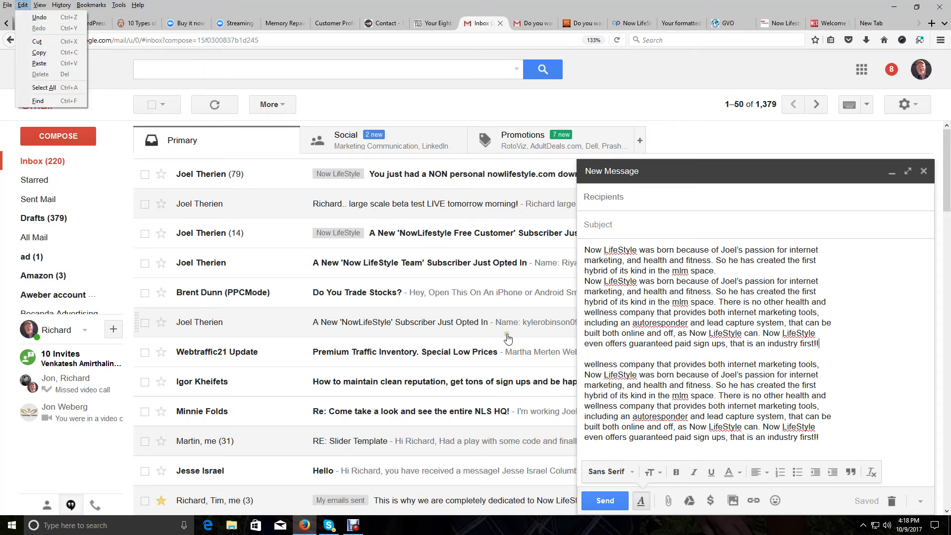
left_click(848, 437)
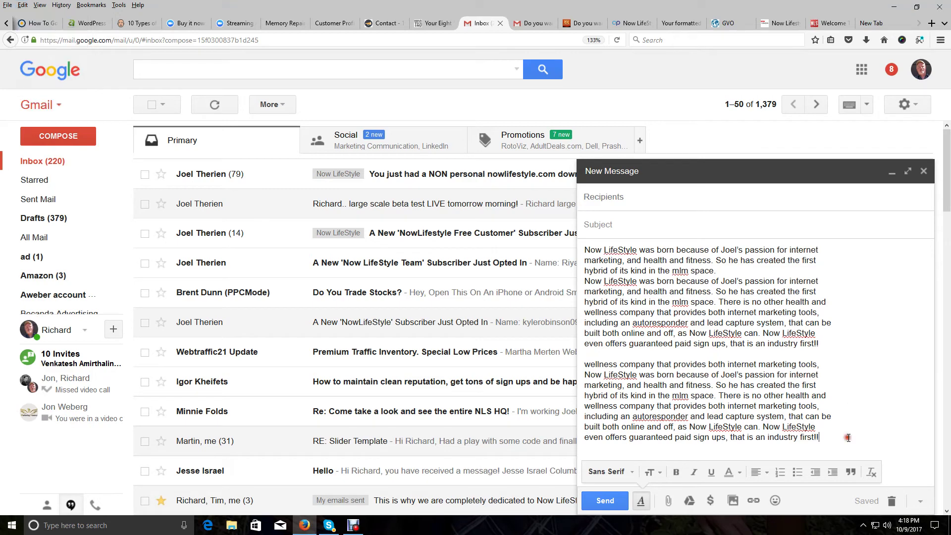
key("Return")
key("Return")
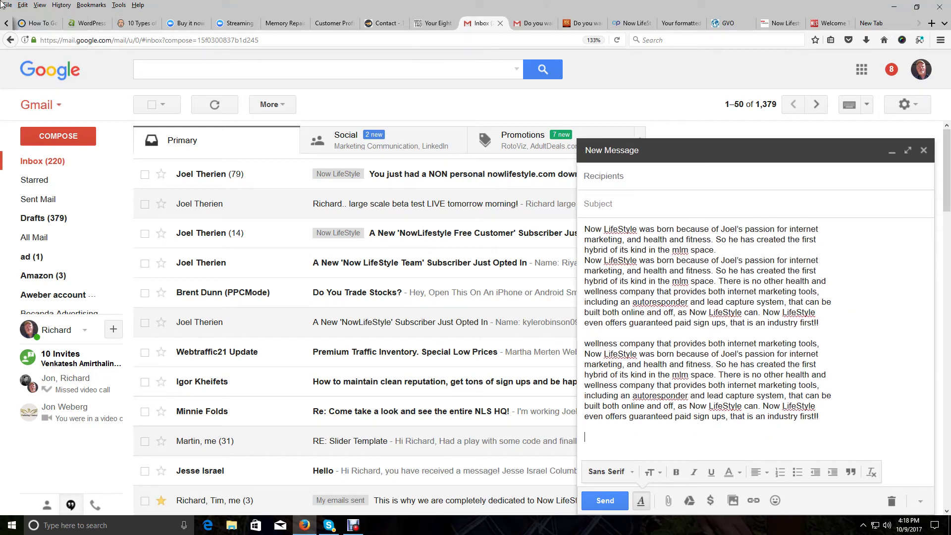
left_click(24, 5)
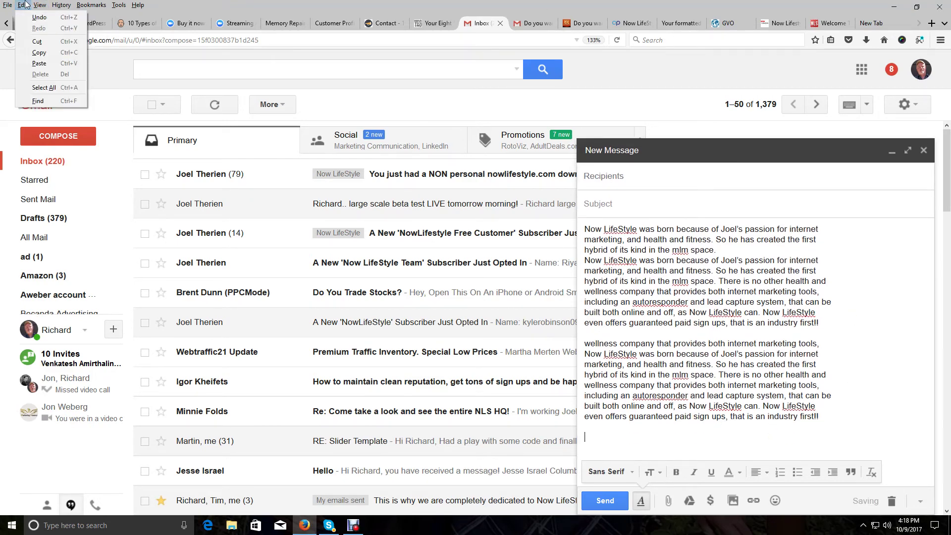
left_click(39, 63)
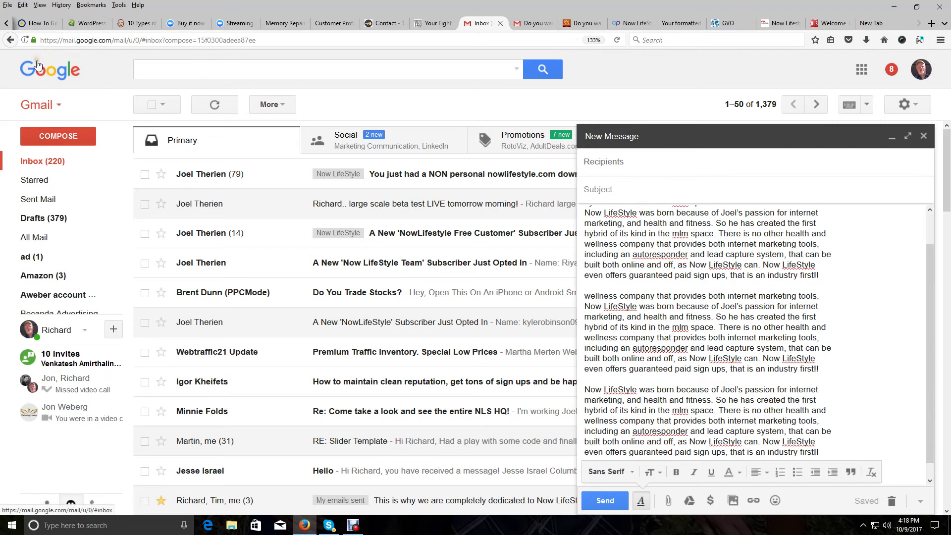
left_click(889, 135)
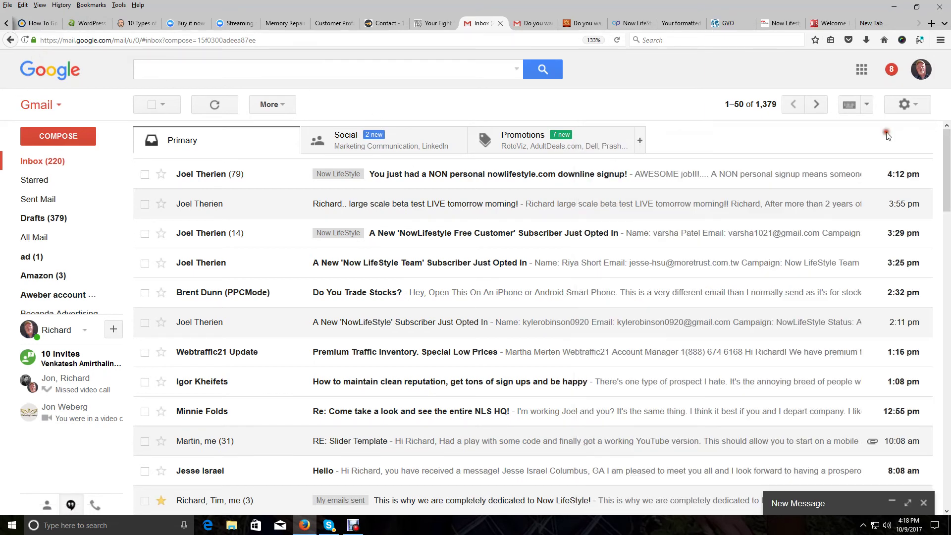
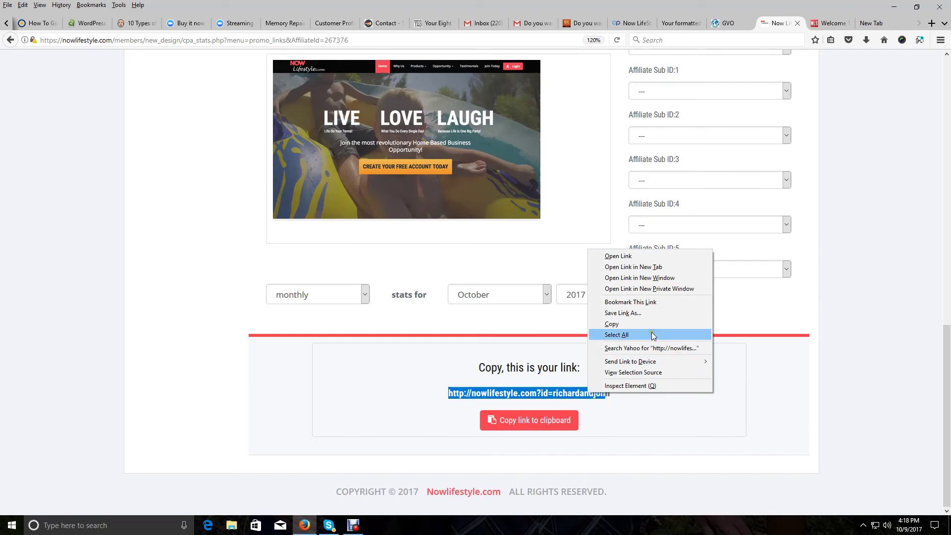
On the Now Lifestyle promo links page, copy the partly highlighted affiliate link and reselect the link in full.
left_click(647, 326)
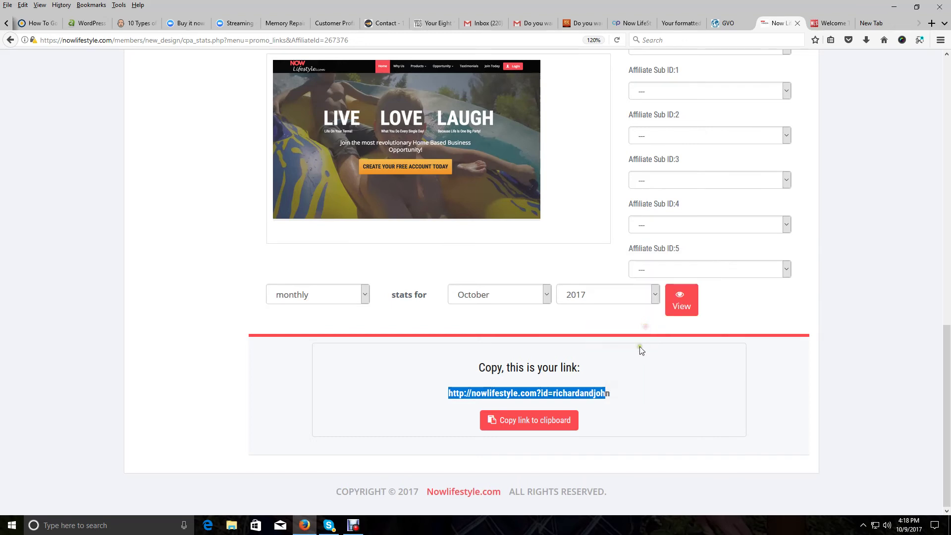
left_click(614, 396)
left_click_drag(610, 393, 584, 391)
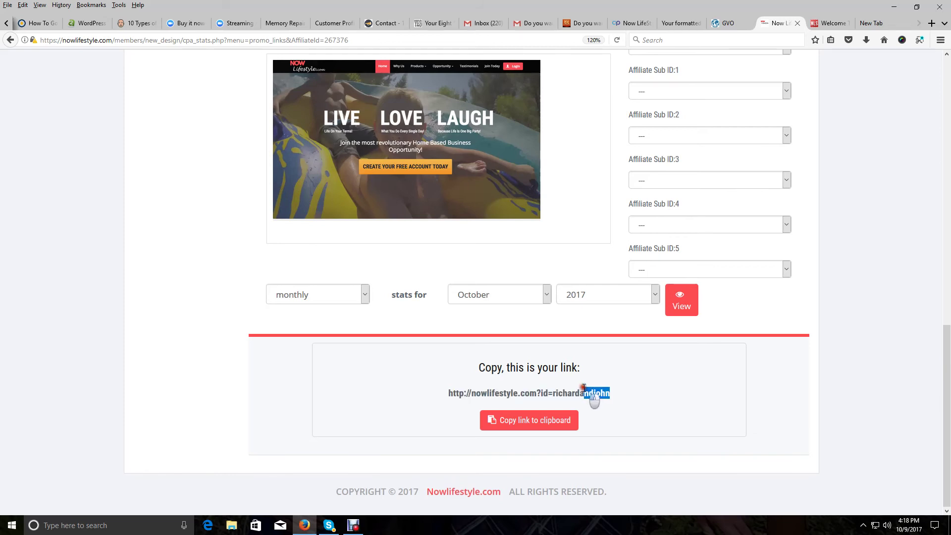
left_click(489, 412)
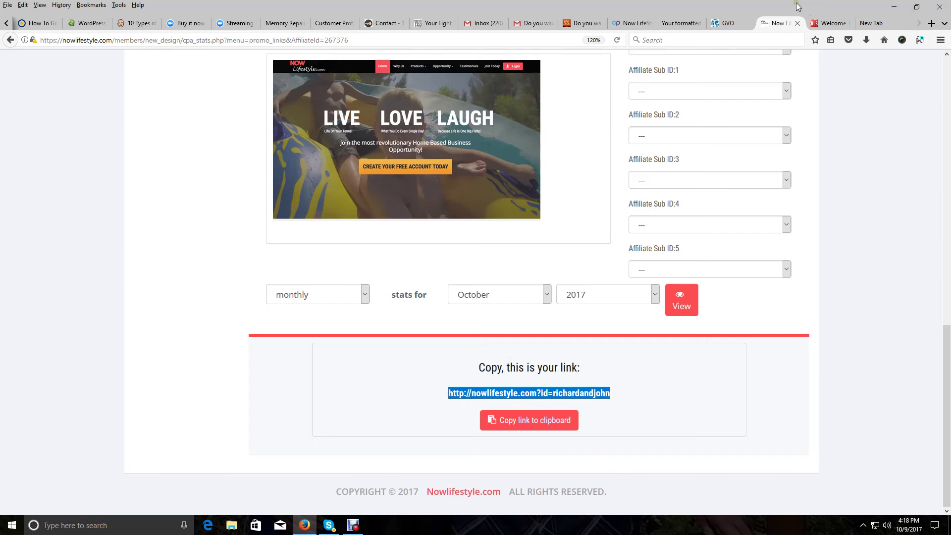
Back in the billion dollar company blog post, select only the words "Now LifeStyle" at the paragraph's start and copy them.
left_click(592, 23)
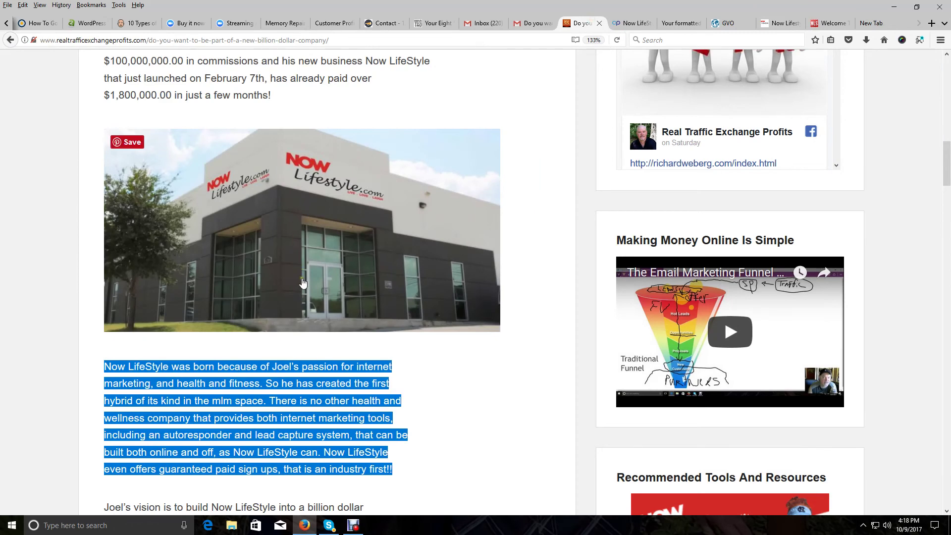
left_click(432, 360)
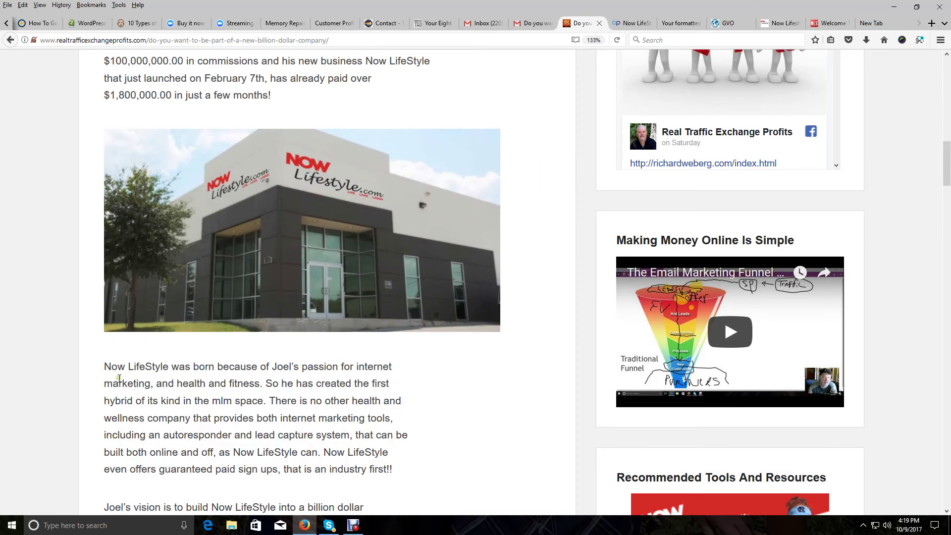
left_click_drag(104, 372, 147, 382)
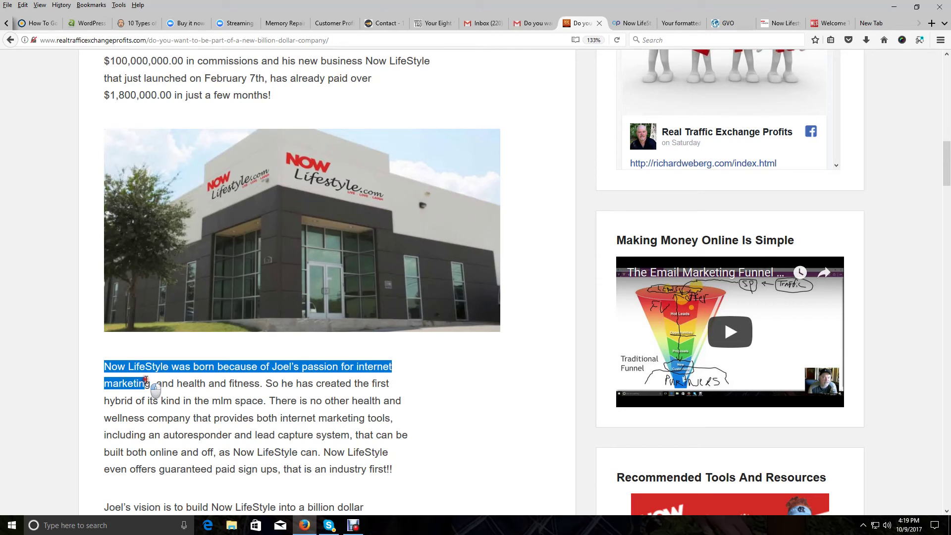
left_click_drag(146, 382, 172, 366)
left_click(105, 369)
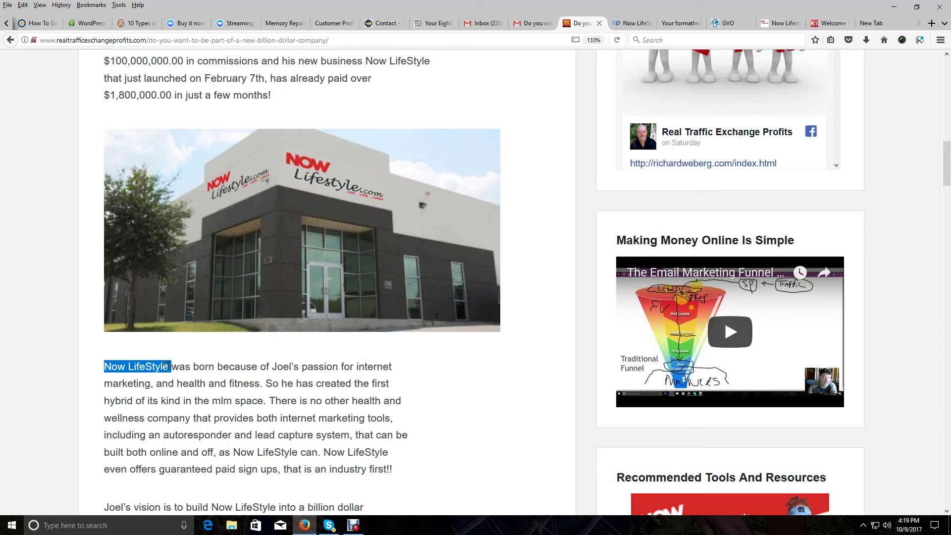
left_click(167, 365)
left_click_drag(167, 365, 102, 359)
right_click(137, 366)
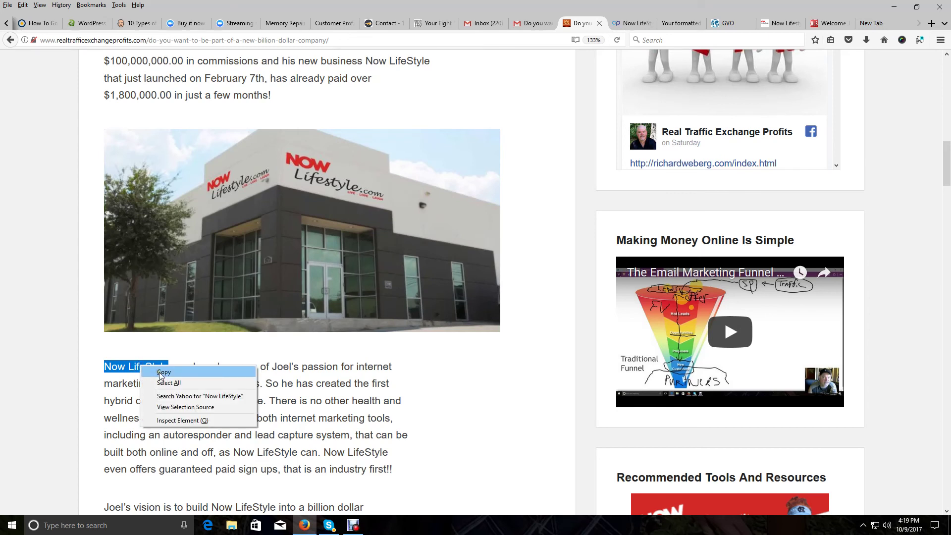
left_click(160, 372)
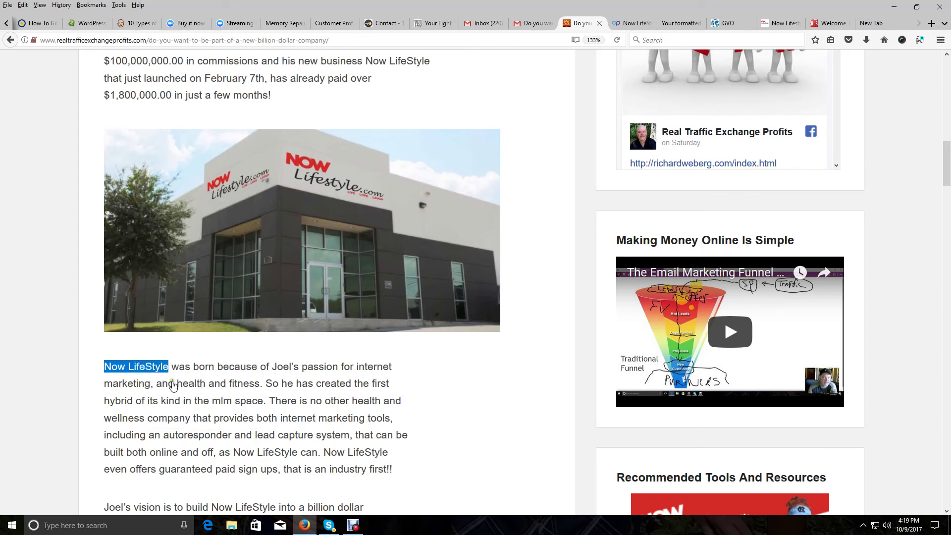